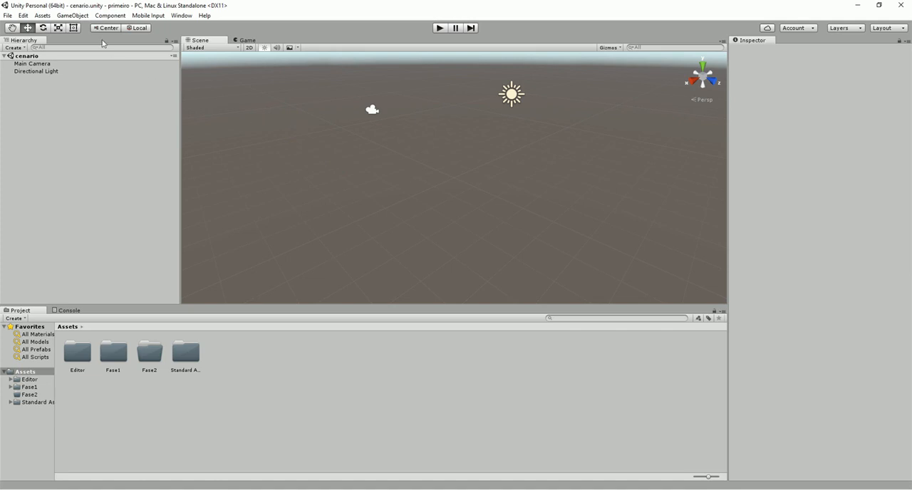
# Add a 3D cube to the scene
pyautogui.click(72, 15)
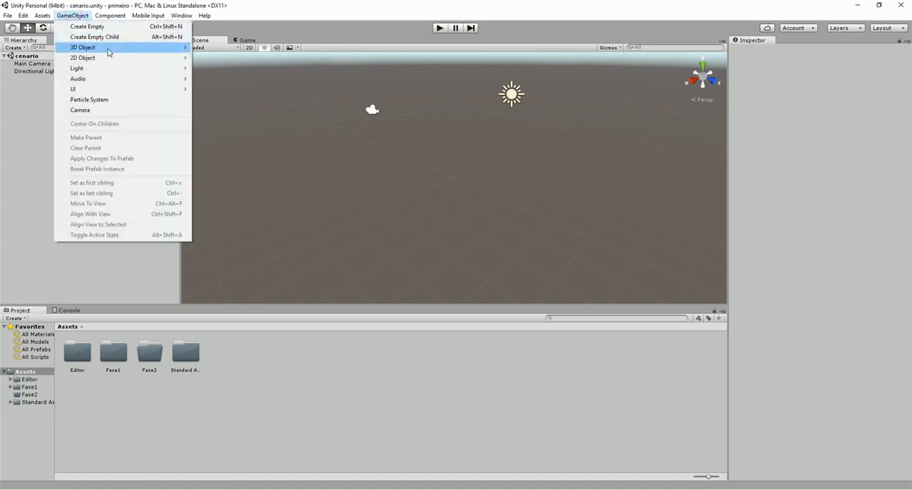
pyautogui.moveTo(107, 47)
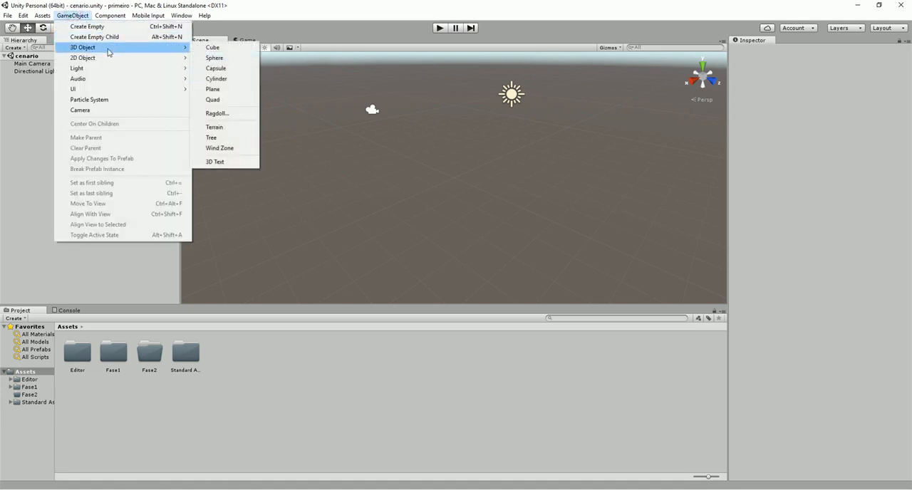
pyautogui.click(223, 50)
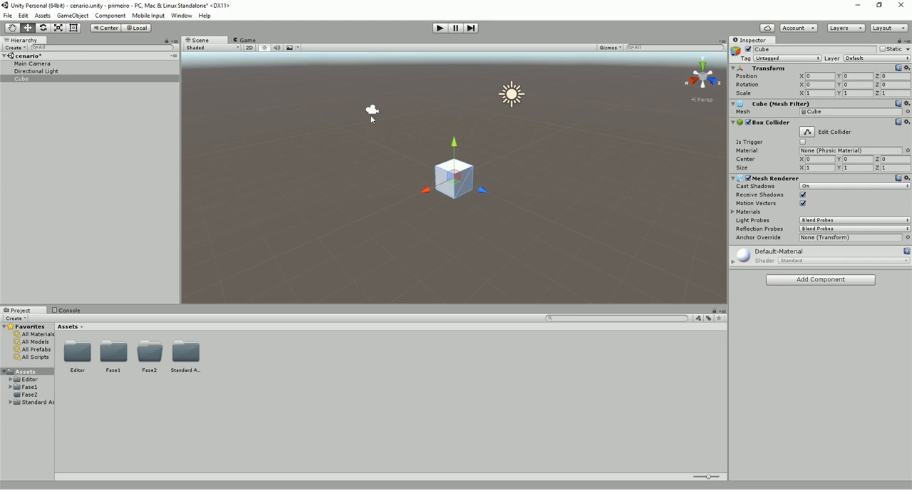
# Inspect the properties of the Main Camera and the cube, and clear the selection
pyautogui.click(43, 66)
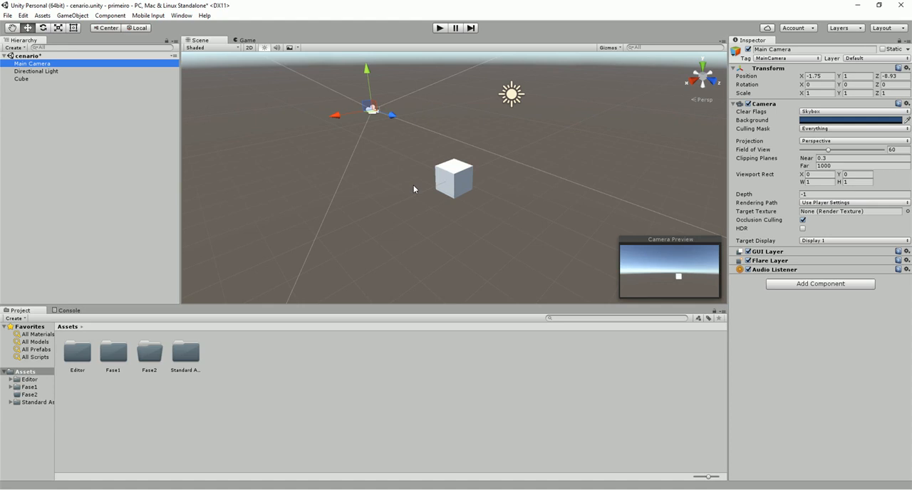
pyautogui.click(23, 79)
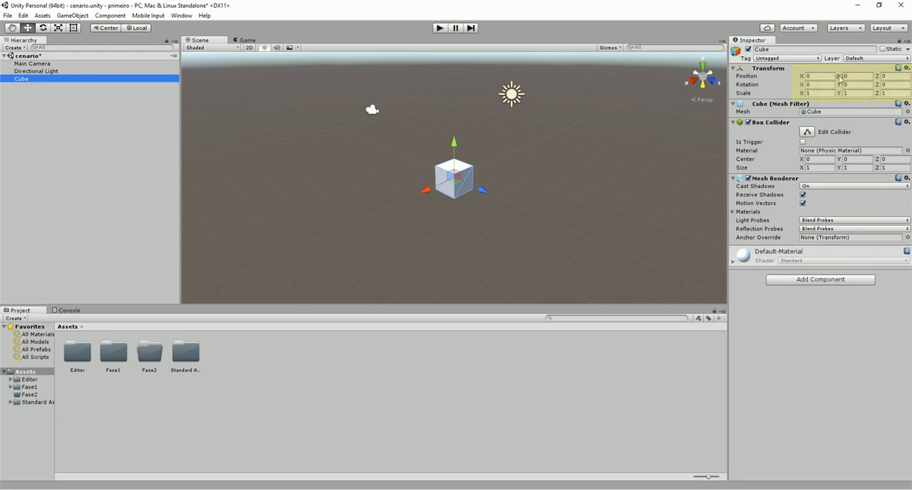
pyautogui.click(536, 192)
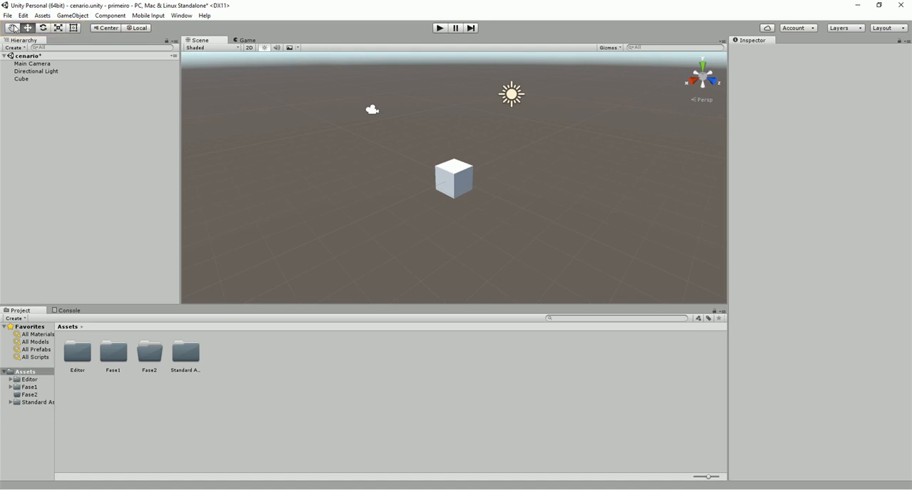
# Try the Hand tool on the scene view and cycle through the Move, Rotate, Scale and Rect tools on the selected cube
pyautogui.click(14, 29)
pyautogui.moveTo(359, 159); pyautogui.dragTo(387, 155)
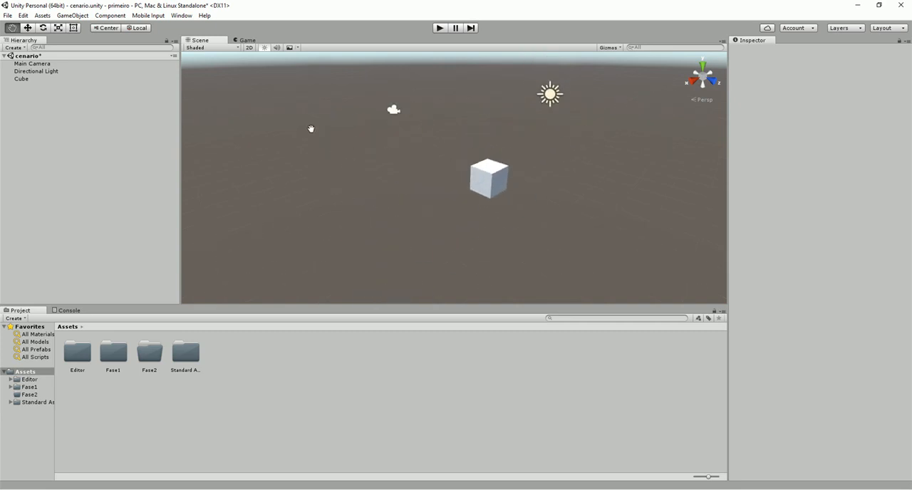
pyautogui.press('w')
pyautogui.click(21, 78)
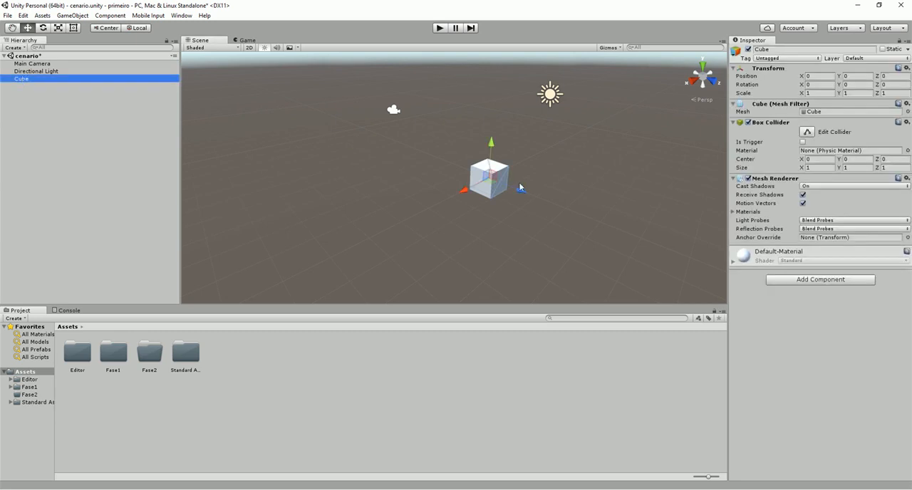
pyautogui.press('e')
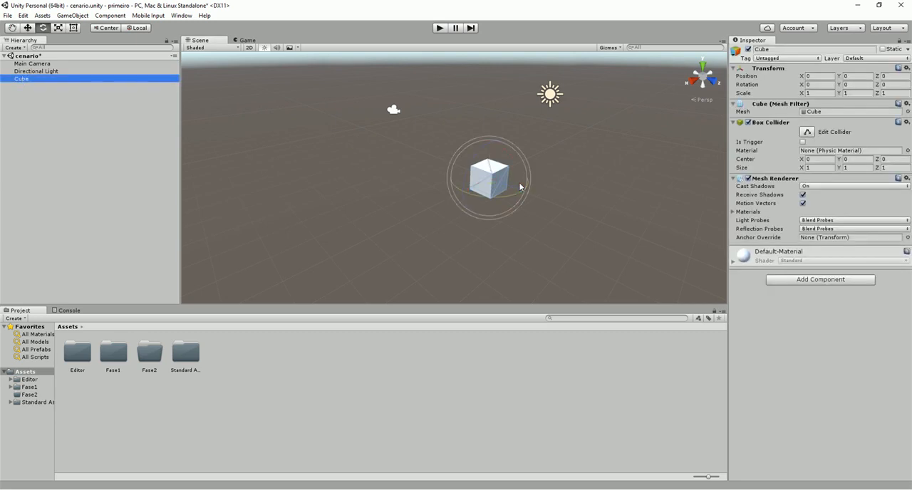
pyautogui.press('r')
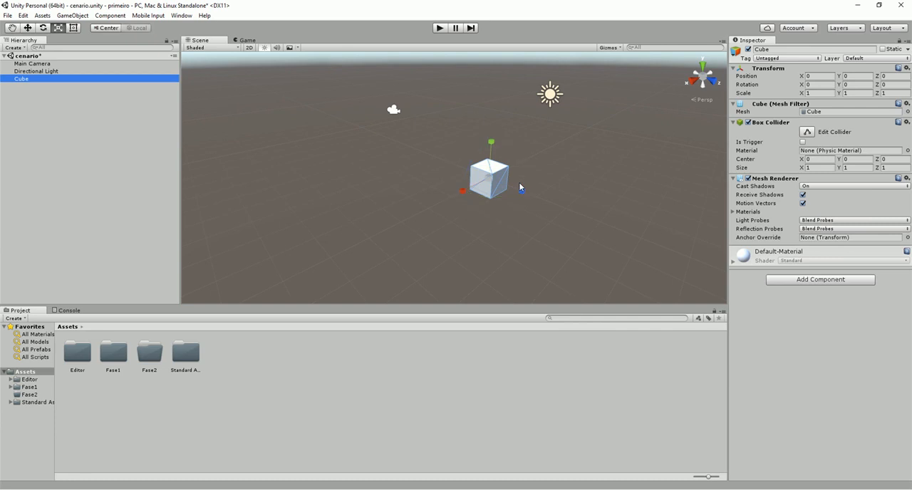
pyautogui.press('t')
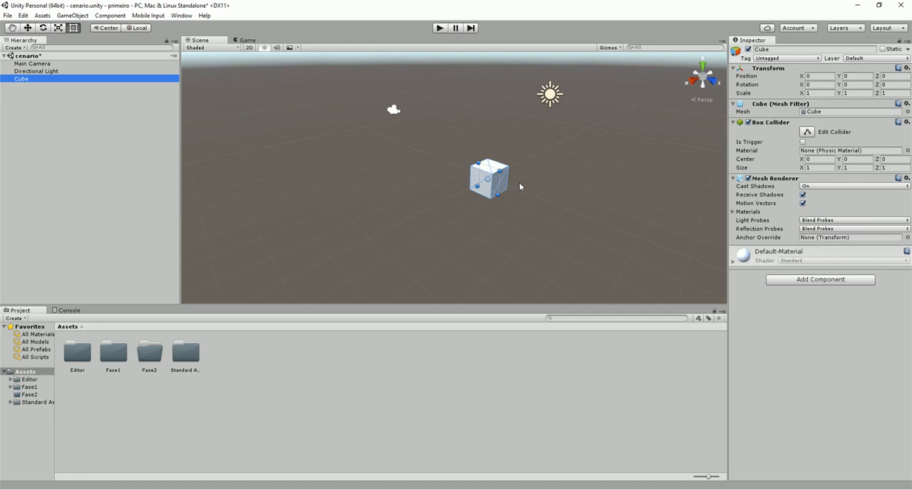
pyautogui.press('q')
pyautogui.press('w')
pyautogui.press('e')
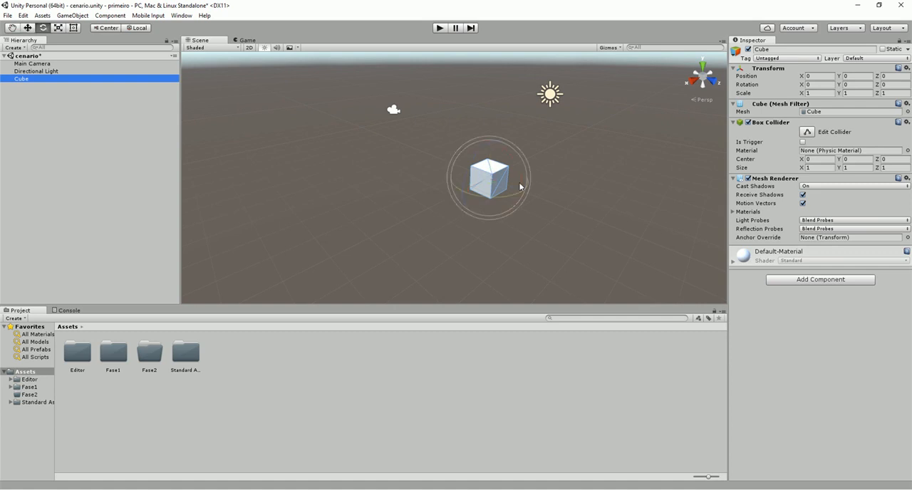
pyautogui.press('r')
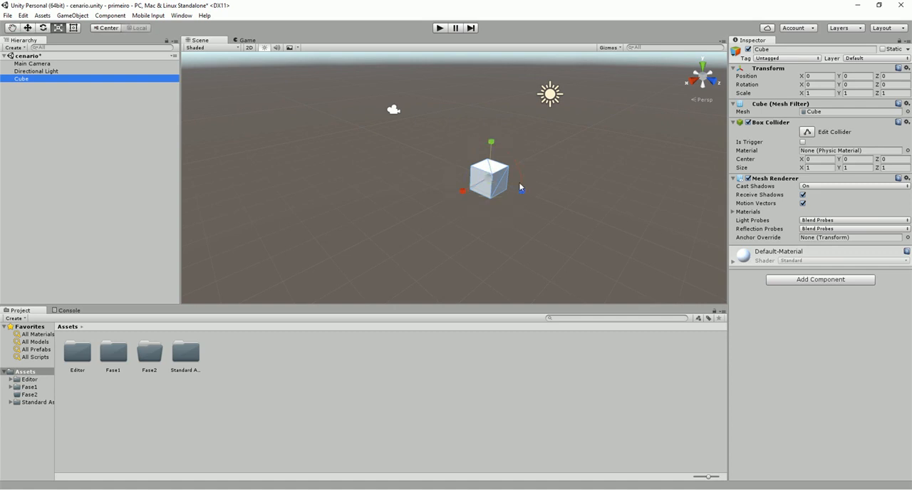
pyautogui.press('t')
pyautogui.press('q')
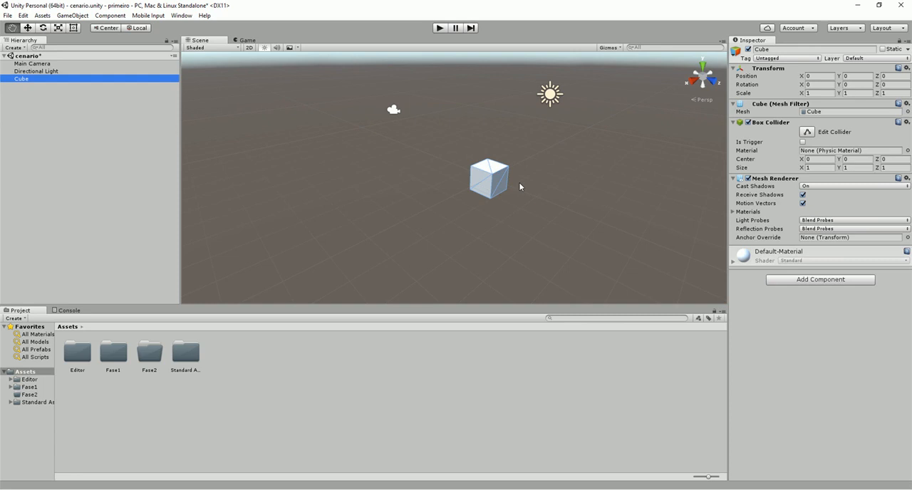
# Pan the scene view and zoom in and out around the cube with the Hand tool
pyautogui.moveTo(619, 189); pyautogui.dragTo(590, 185)
pyautogui.moveTo(590, 185); pyautogui.dragTo(557, 169, button='right')
pyautogui.scroll(4, 531, 187)
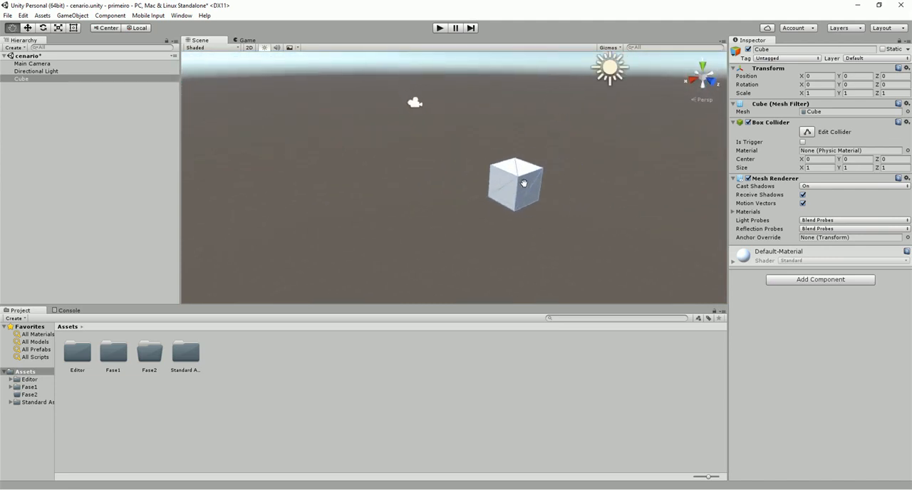
pyautogui.scroll(-2, 525, 184)
pyautogui.scroll(-1, 525, 183)
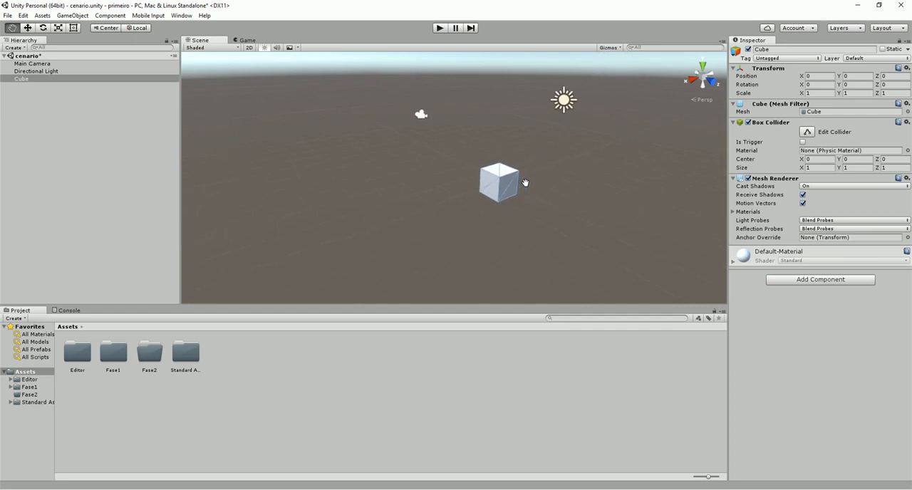
# Move the cube freehand with the Move tool to about X -0.06, Y 0.07, Z -0.15
pyautogui.press('w')
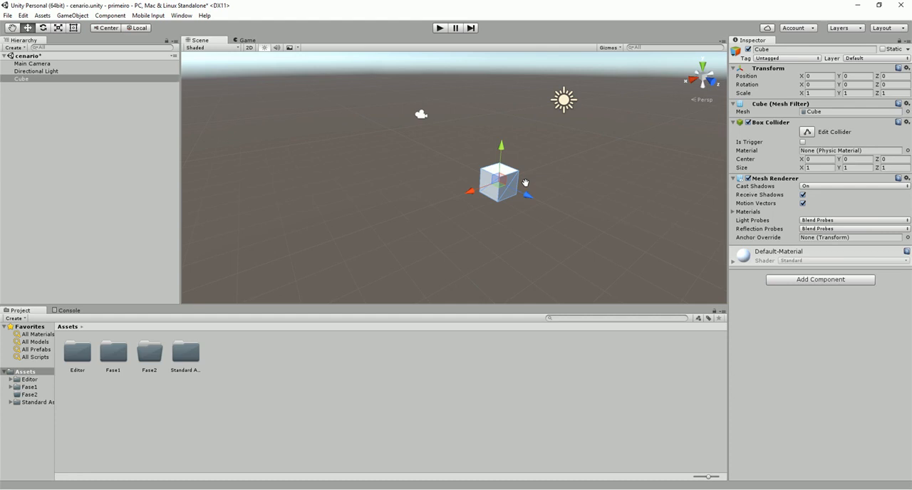
pyautogui.click(39, 79)
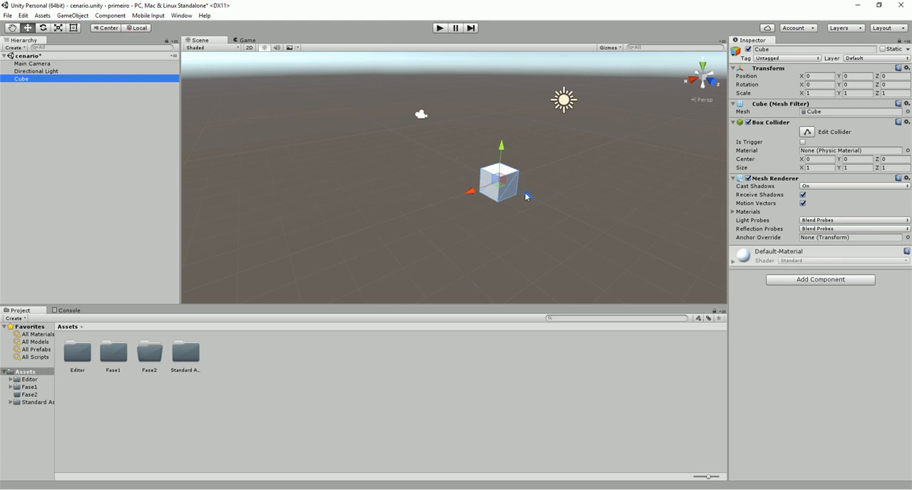
pyautogui.click(470, 193)
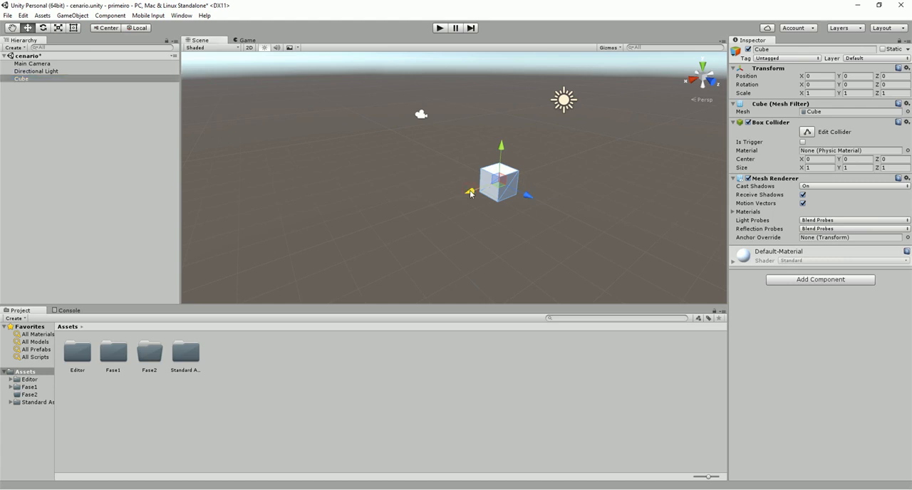
pyautogui.moveTo(471, 192)
pyautogui.mouseDown()
pyautogui.moveTo(591, 171)
pyautogui.moveTo(574, 188)
pyautogui.moveTo(590, 186)
pyautogui.moveTo(368, 257)
pyautogui.moveTo(482, 230)
pyautogui.moveTo(462, 130)
pyautogui.moveTo(347, 228)
pyautogui.moveTo(519, 136)
pyautogui.moveTo(509, 201)
pyautogui.moveTo(412, 225)
pyautogui.moveTo(473, 197)
pyautogui.mouseUp()
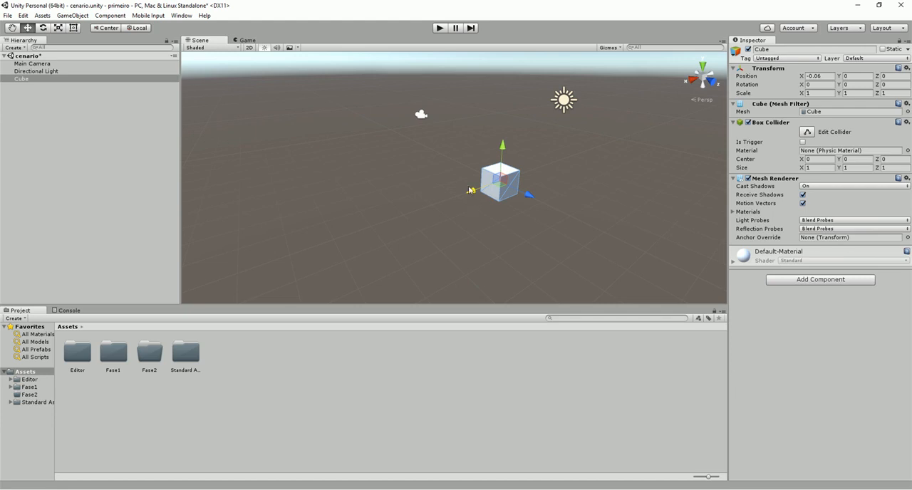
pyautogui.moveTo(503, 147)
pyautogui.mouseDown()
pyautogui.moveTo(504, 100)
pyautogui.moveTo(509, 151)
pyautogui.mouseUp()
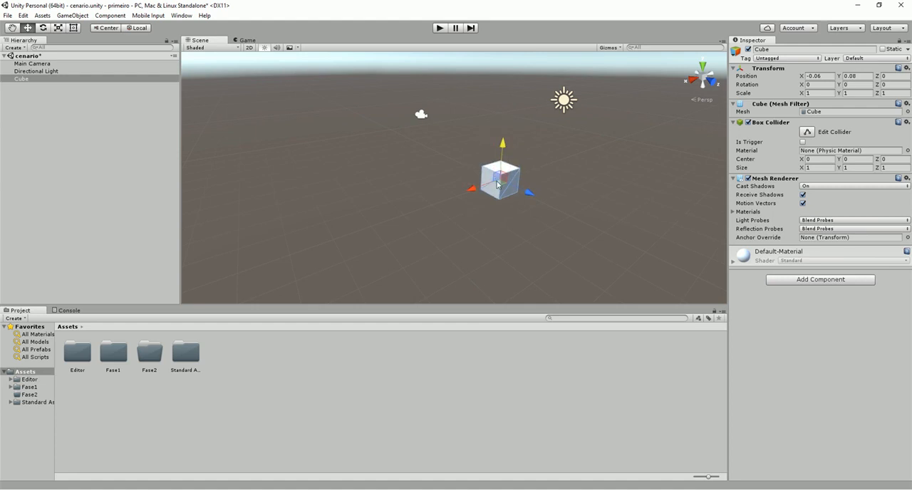
pyautogui.moveTo(502, 177)
pyautogui.mouseDown()
pyautogui.moveTo(499, 188)
pyautogui.moveTo(516, 153)
pyautogui.moveTo(509, 208)
pyautogui.moveTo(491, 154)
pyautogui.moveTo(605, 165)
pyautogui.moveTo(545, 211)
pyautogui.moveTo(591, 158)
pyautogui.moveTo(437, 171)
pyautogui.moveTo(487, 160)
pyautogui.moveTo(509, 166)
pyautogui.moveTo(499, 180)
pyautogui.mouseUp()
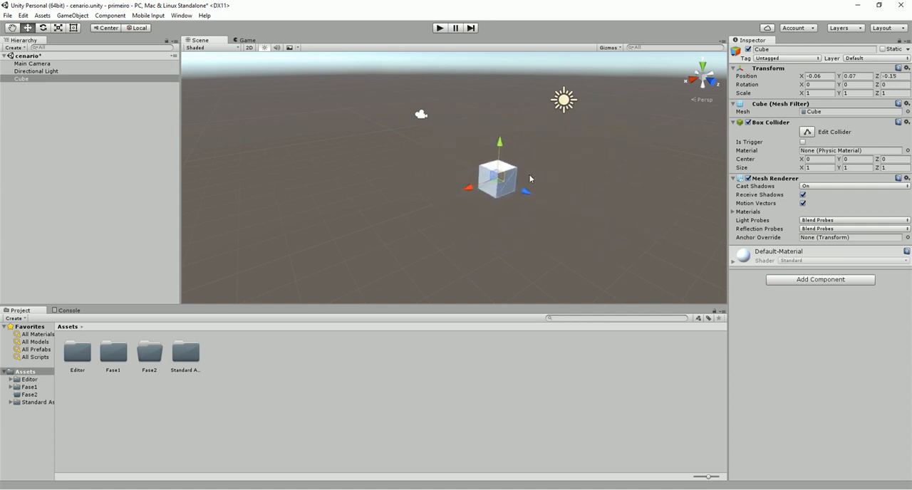
# Switch to the 4 Split layout and move the cube in the perspective view to about X -1.87, Y 1.02, Z -1.58
pyautogui.click(881, 30)
pyautogui.click(831, 51)
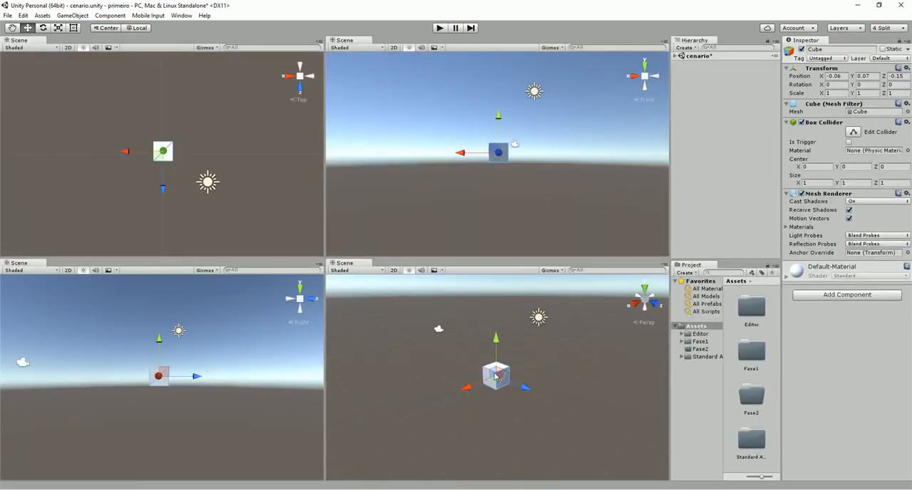
pyautogui.moveTo(496, 376); pyautogui.dragTo(511, 364)
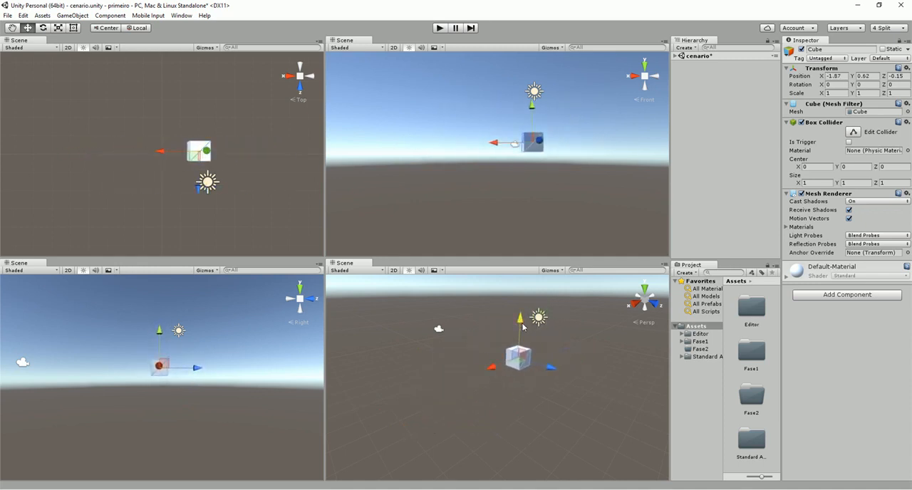
pyautogui.moveTo(523, 328)
pyautogui.mouseDown()
pyautogui.moveTo(524, 295)
pyautogui.moveTo(532, 326)
pyautogui.mouseUp()
pyautogui.moveTo(550, 356); pyautogui.dragTo(531, 360)
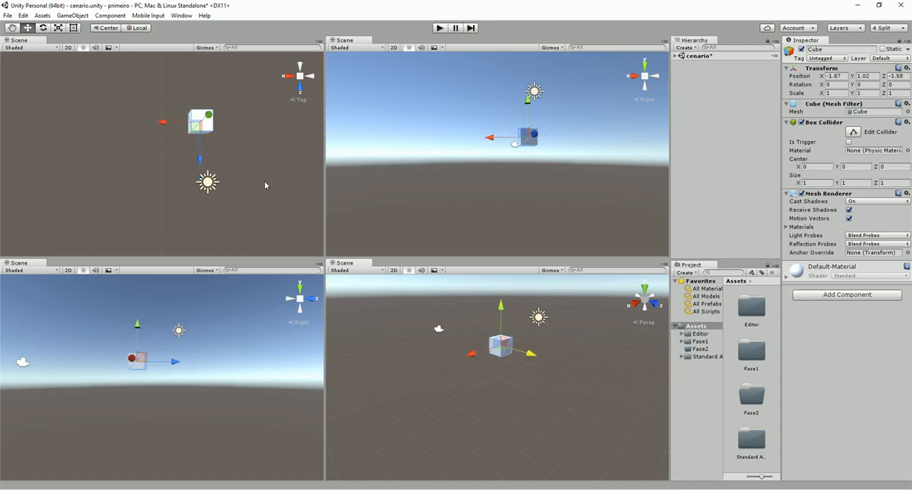
# Move the cube along X and Z in the Top view to about X -0.13, Z -0.24
pyautogui.moveTo(200, 149)
pyautogui.mouseDown()
pyautogui.moveTo(202, 177)
pyautogui.moveTo(202, 163)
pyautogui.mouseUp()
pyautogui.moveTo(167, 134); pyautogui.dragTo(134, 137)
pyautogui.moveTo(163, 170); pyautogui.dragTo(164, 187)
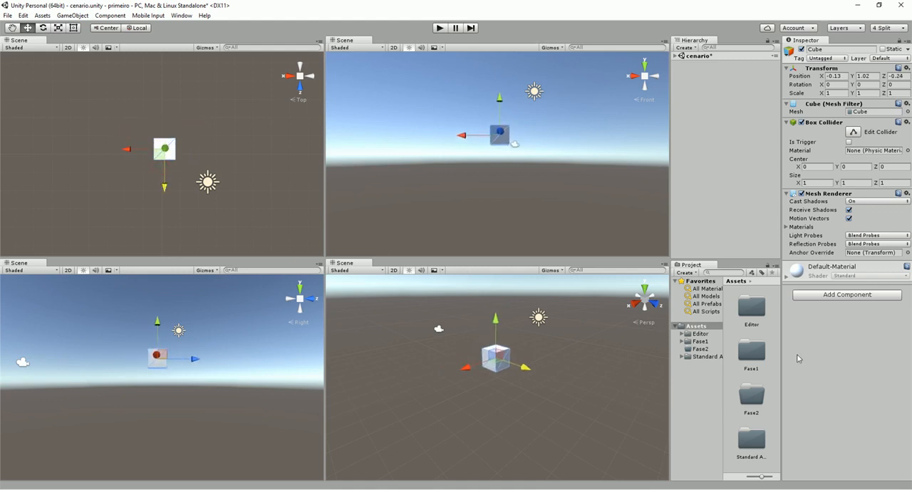
# Rotate the cube freehand in the perspective view to about X 1.6, Y -7.7, Z 10.2 degrees
pyautogui.press('e')
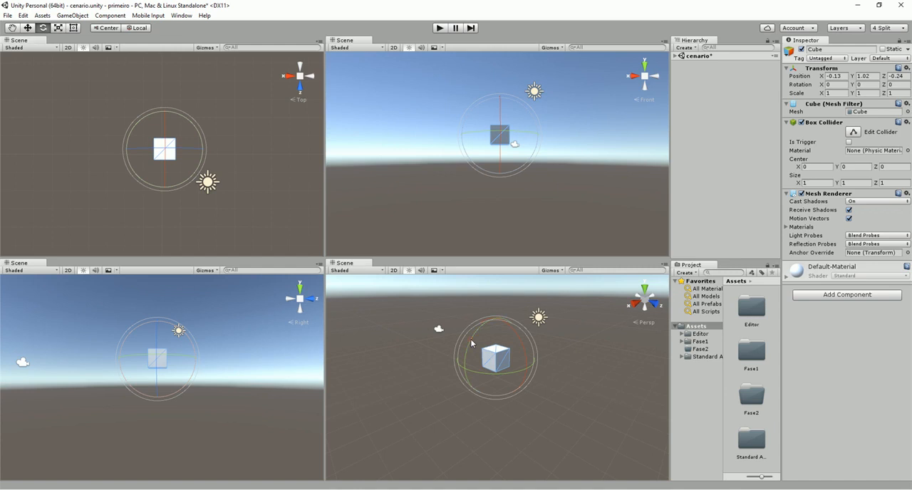
pyautogui.moveTo(471, 342)
pyautogui.mouseDown()
pyautogui.moveTo(456, 381)
pyautogui.moveTo(486, 456)
pyautogui.moveTo(442, 387)
pyautogui.moveTo(499, 335)
pyautogui.moveTo(590, 278)
pyautogui.moveTo(460, 320)
pyautogui.moveTo(395, 401)
pyautogui.moveTo(440, 308)
pyautogui.moveTo(467, 348)
pyautogui.mouseUp()
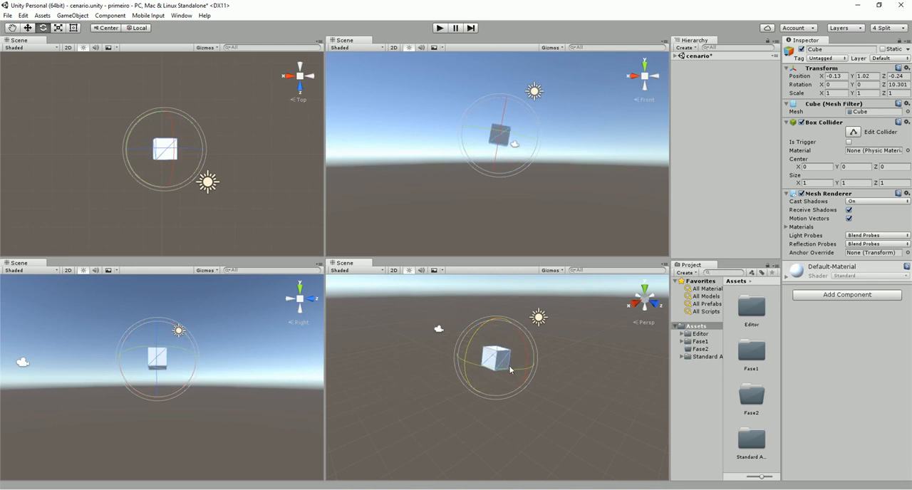
pyautogui.moveTo(511, 371); pyautogui.dragTo(537, 350)
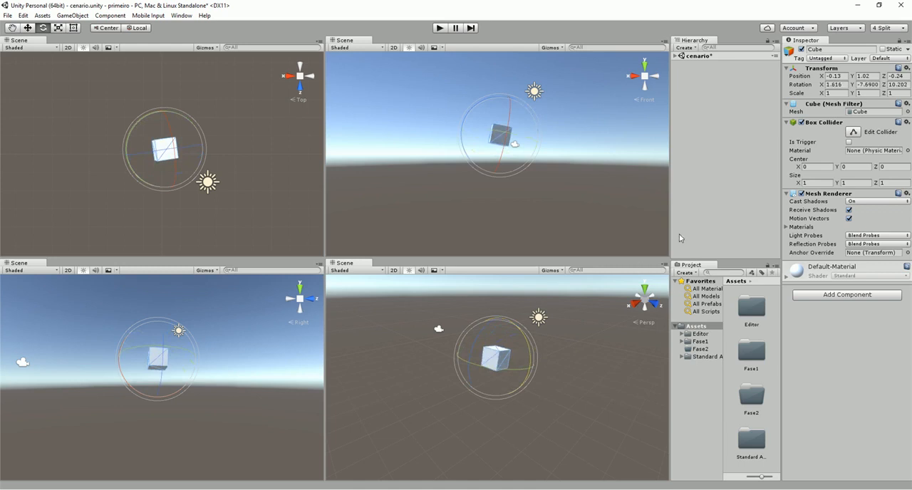
# Set the cube's X, Y and Z rotation to 0 and deselect it
pyautogui.click(838, 90)
pyautogui.write('0')
pyautogui.click(868, 84)
pyautogui.write('0')
pyautogui.press('Tab')
pyautogui.write('0')
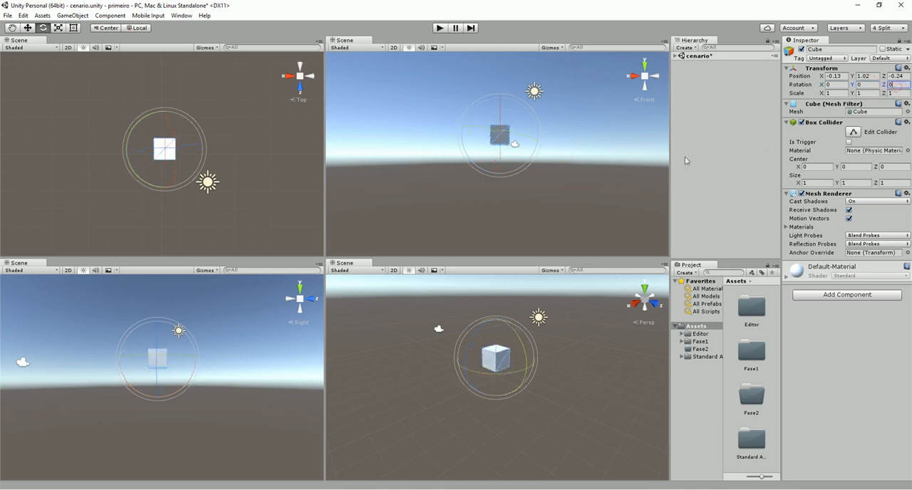
pyautogui.press('Return')
pyautogui.click(628, 166)
# Scale the cube freehand along all three axes to about X 2.7, Y 2.24, Z 2.61
pyautogui.press('r')
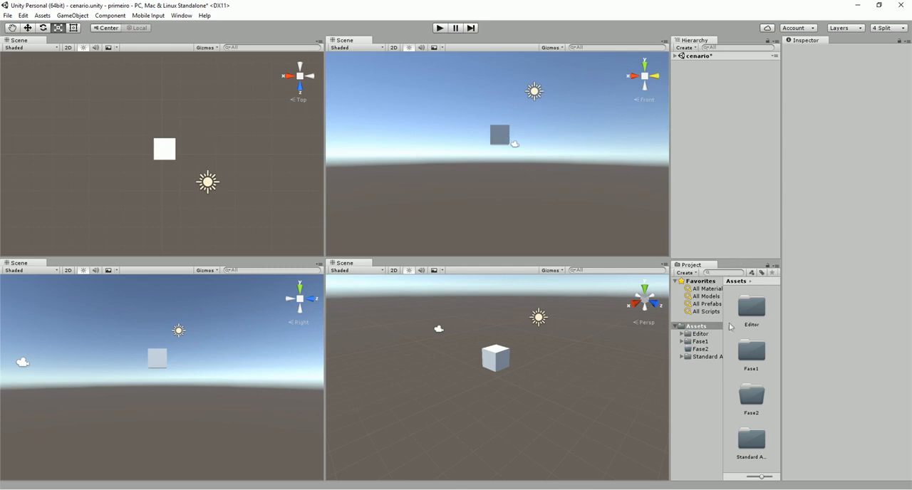
pyautogui.click(675, 55)
pyautogui.click(690, 79)
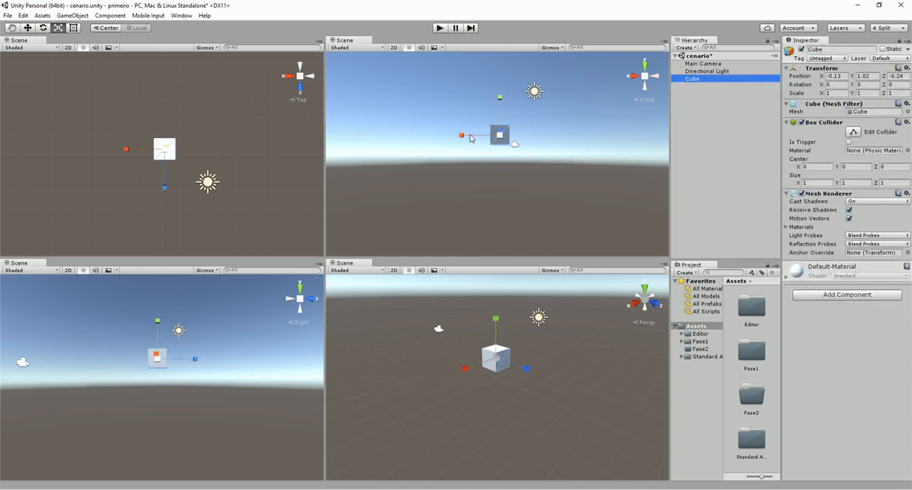
pyautogui.moveTo(462, 134); pyautogui.dragTo(404, 133)
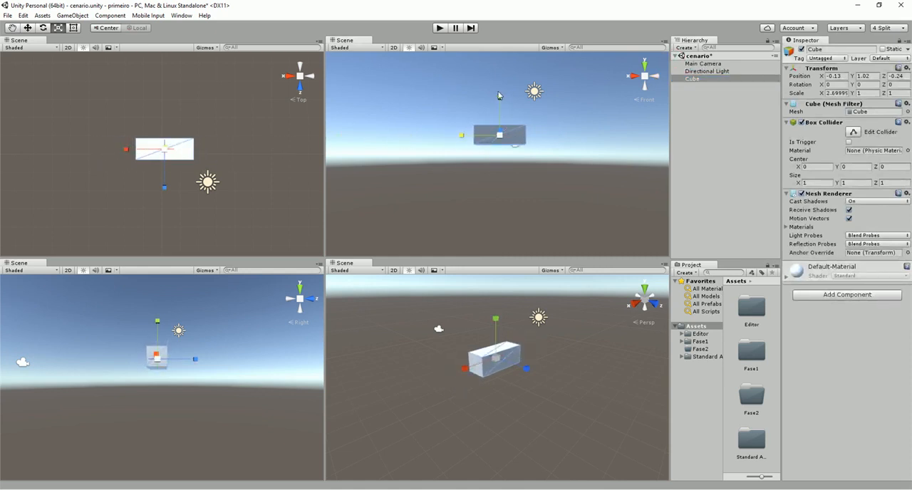
pyautogui.moveTo(500, 95); pyautogui.dragTo(511, 59)
pyautogui.moveTo(527, 374); pyautogui.dragTo(601, 395)
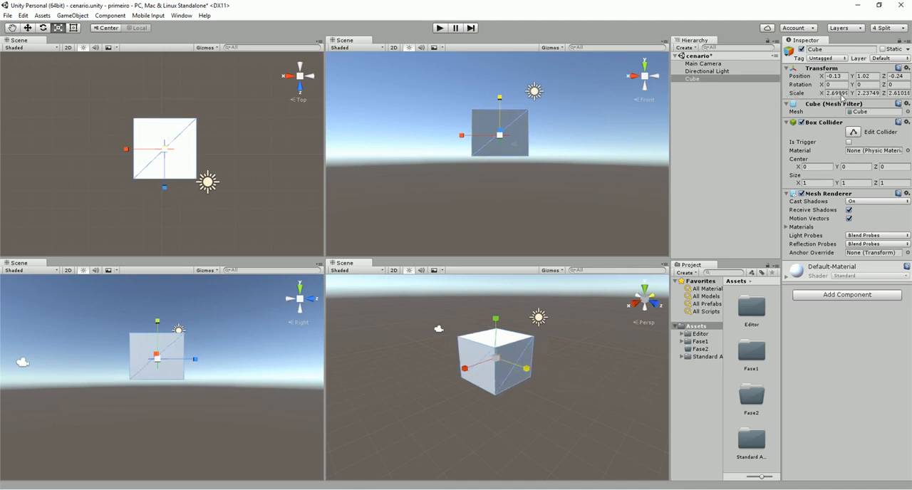
# Set the cube's X, Y and Z scale to 1 and deselect the cube
pyautogui.click(844, 93)
pyautogui.write('1')
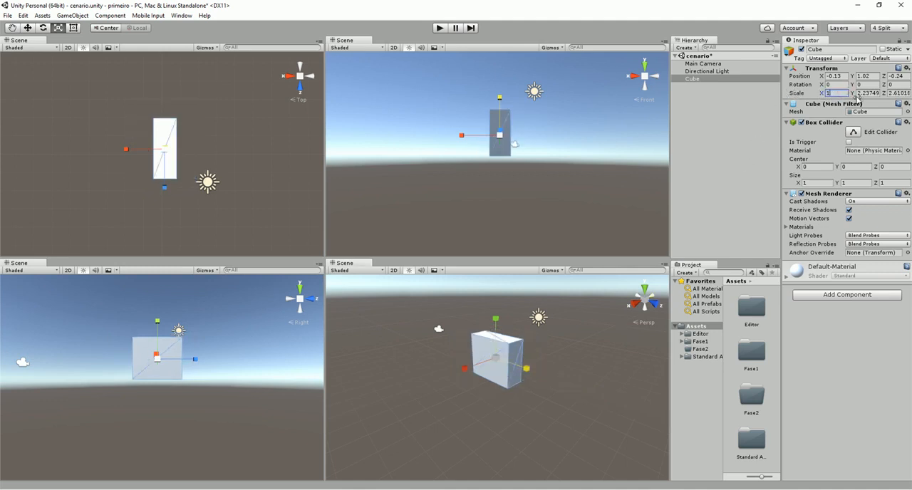
pyautogui.click(868, 94)
pyautogui.write('1')
pyautogui.click(899, 93)
pyautogui.write('1')
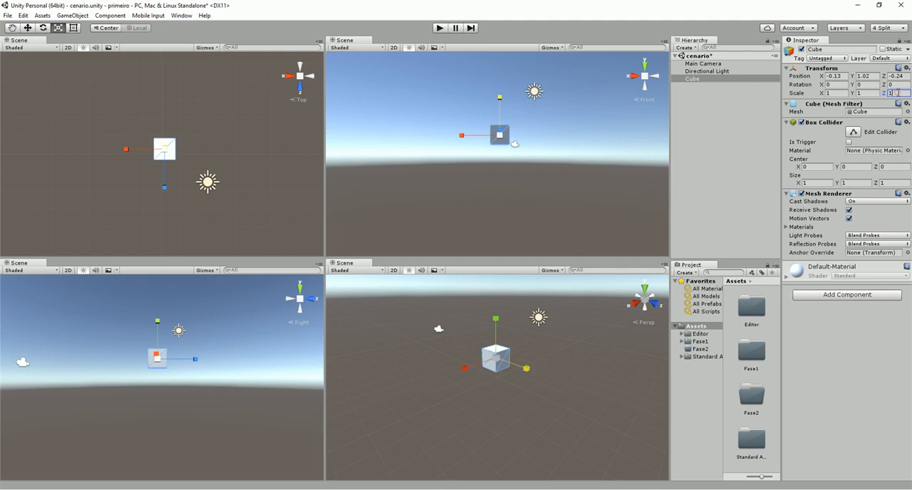
pyautogui.click(561, 173)
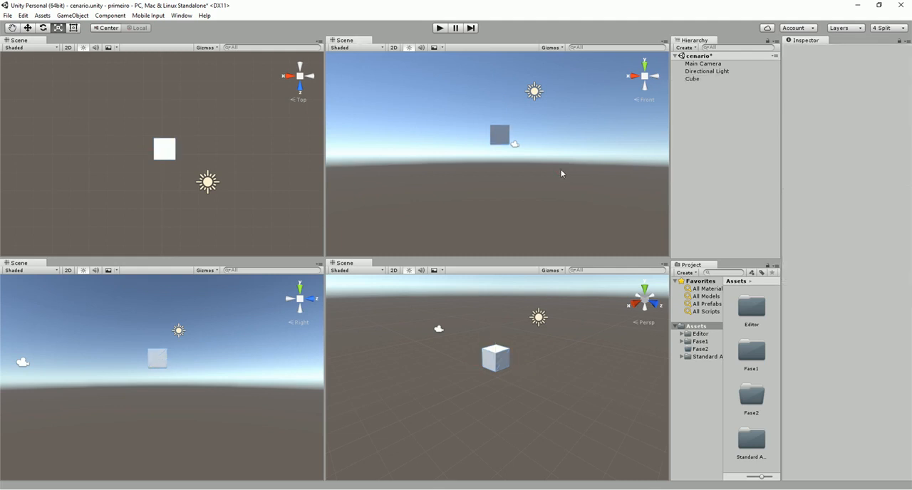
# Use the Rect tool in the Front view to move the cube to about X -0.8, Y 0.33 and resize it to about 1.89 by 2.17
pyautogui.press('t')
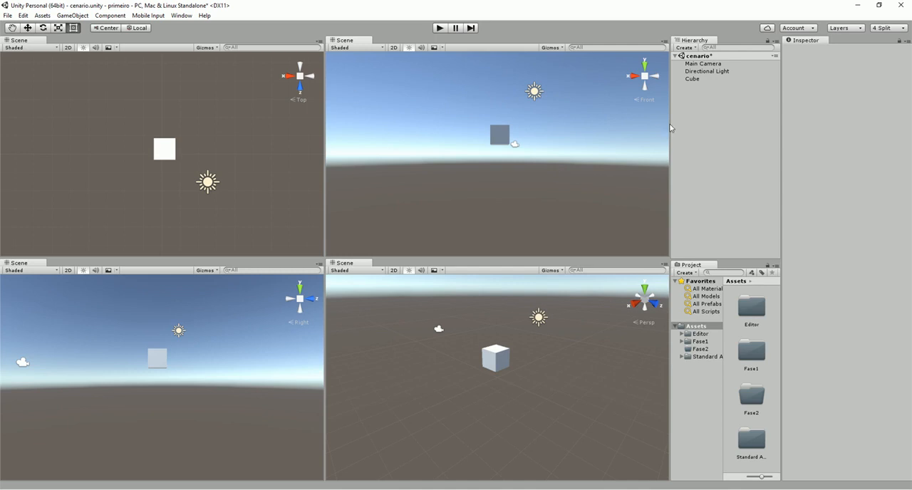
pyautogui.click(692, 79)
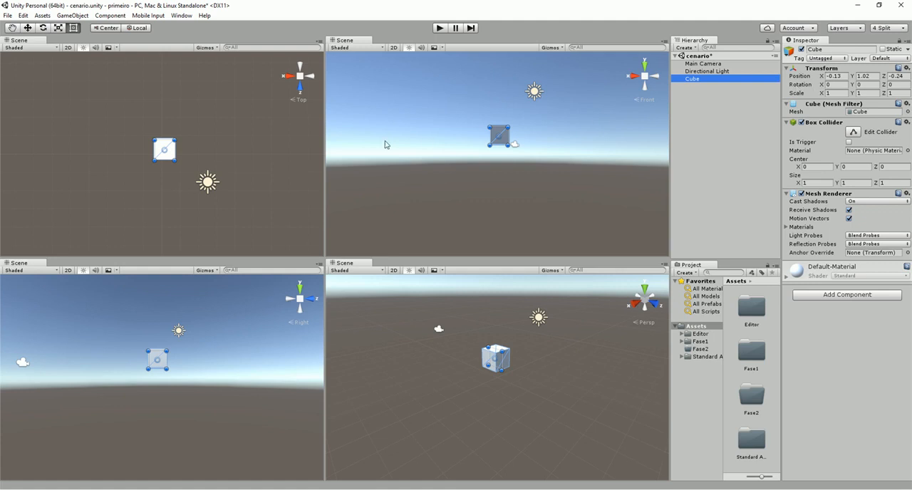
pyautogui.click(73, 29)
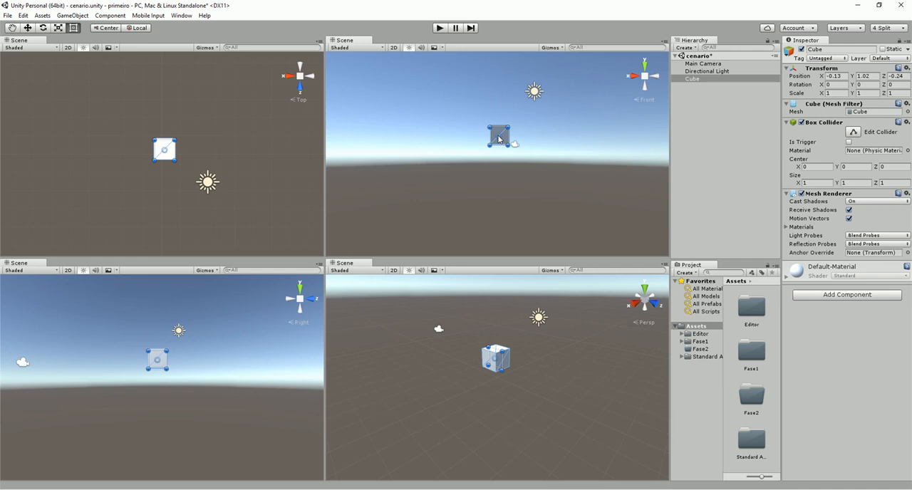
pyautogui.moveTo(500, 140); pyautogui.dragTo(577, 84)
pyautogui.moveTo(548, 114); pyautogui.dragTo(511, 151)
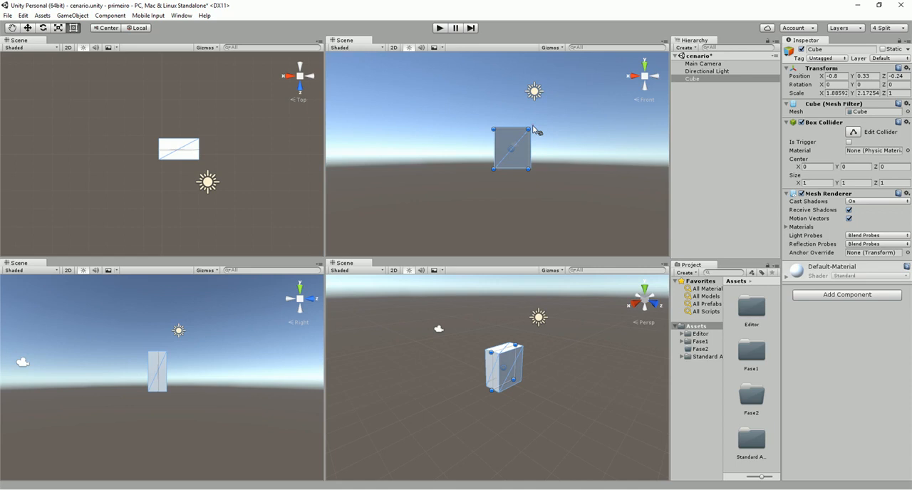
# Rotate the cube freehand with the Rect tool in the Front and Top views to about X 0.04, Y -1.28, Z 1.77 degrees
pyautogui.moveTo(534, 130)
pyautogui.mouseDown()
pyautogui.moveTo(548, 161)
pyautogui.moveTo(527, 188)
pyautogui.moveTo(531, 120)
pyautogui.moveTo(551, 171)
pyautogui.moveTo(533, 197)
pyautogui.moveTo(547, 134)
pyautogui.moveTo(520, 121)
pyautogui.moveTo(547, 129)
pyautogui.moveTo(534, 123)
pyautogui.mouseUp()
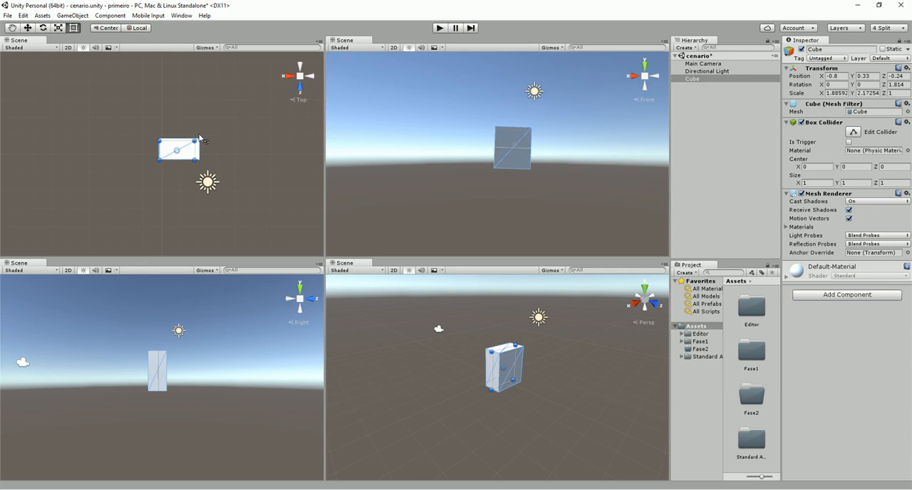
pyautogui.moveTo(201, 138); pyautogui.dragTo(159, 96)
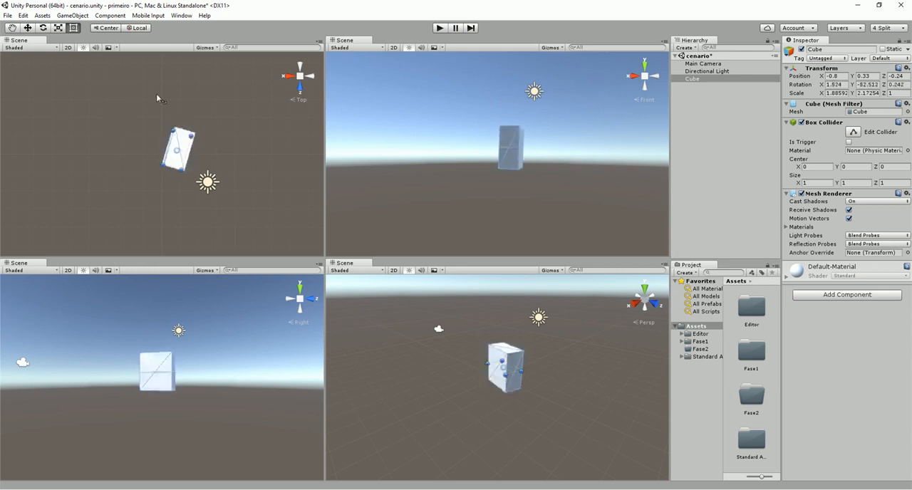
pyautogui.moveTo(198, 208); pyautogui.dragTo(218, 119)
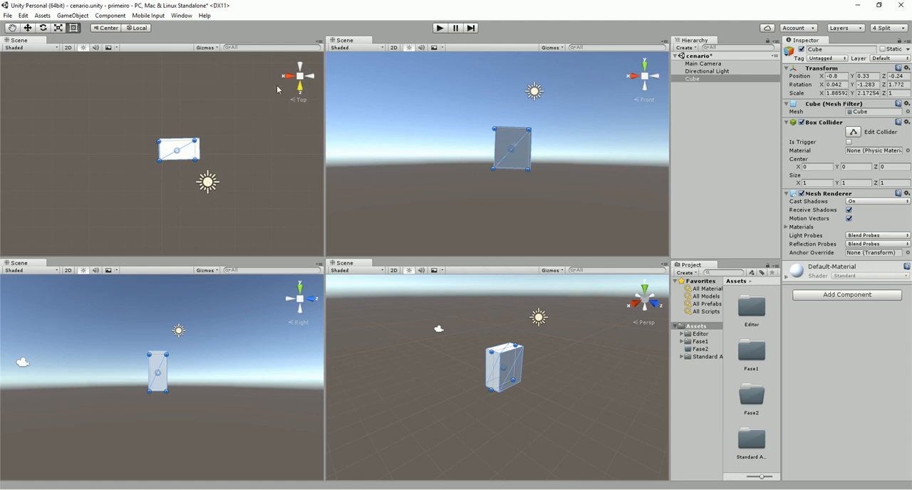
# View the scene from the Front, Right, Back, Top, Left and Bottom directions using the Top view's orientation gizmo, ending at Top
pyautogui.click(300, 88)
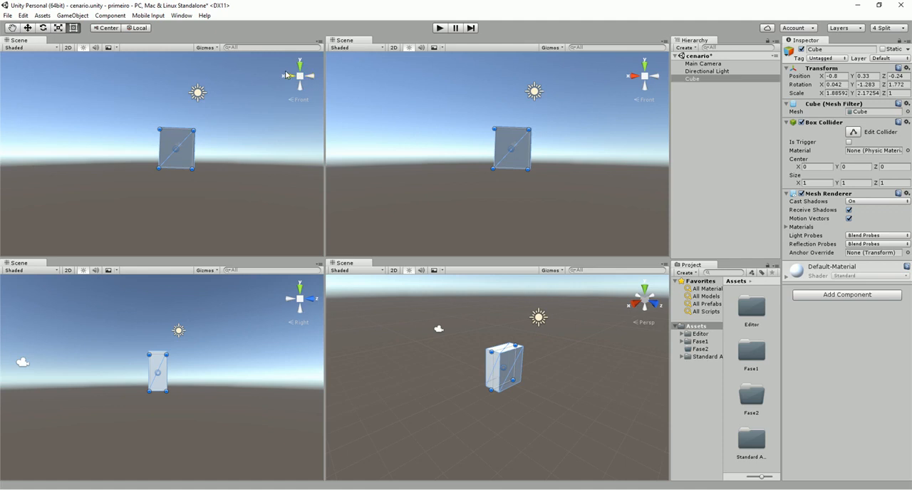
pyautogui.click(288, 76)
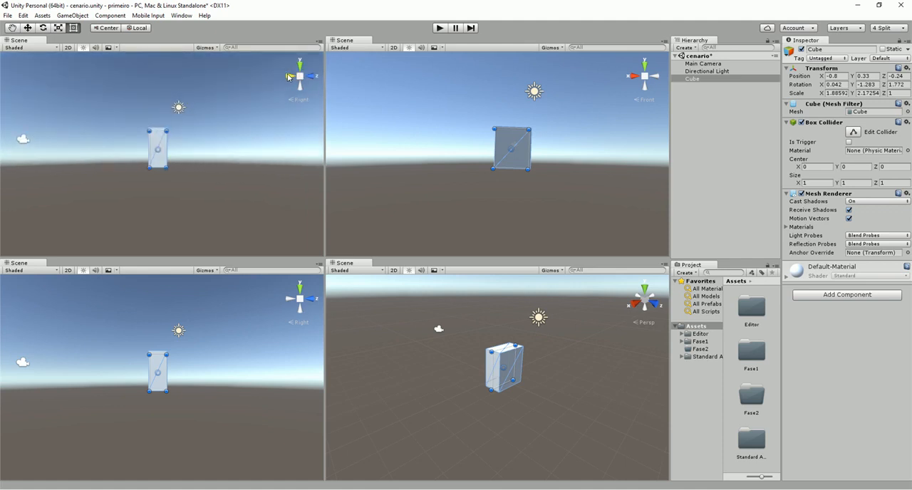
pyautogui.click(286, 75)
pyautogui.click(290, 77)
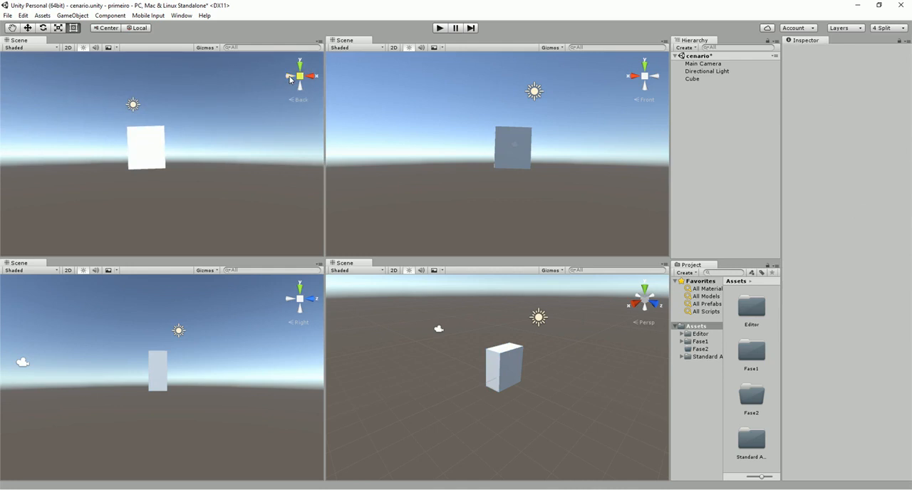
pyautogui.click(299, 62)
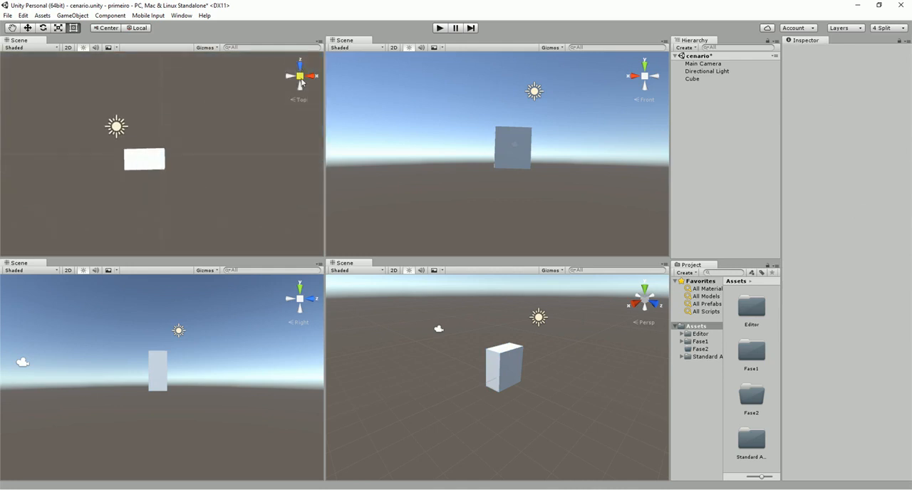
pyautogui.click(299, 90)
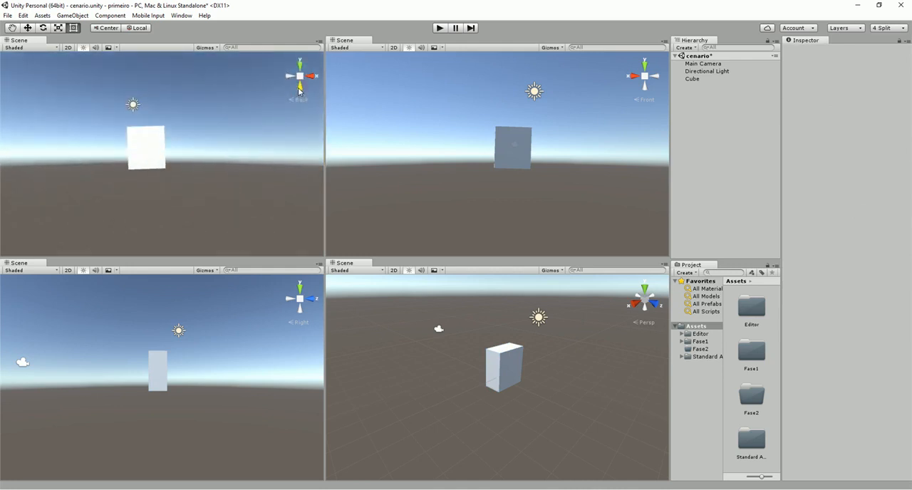
pyautogui.click(289, 76)
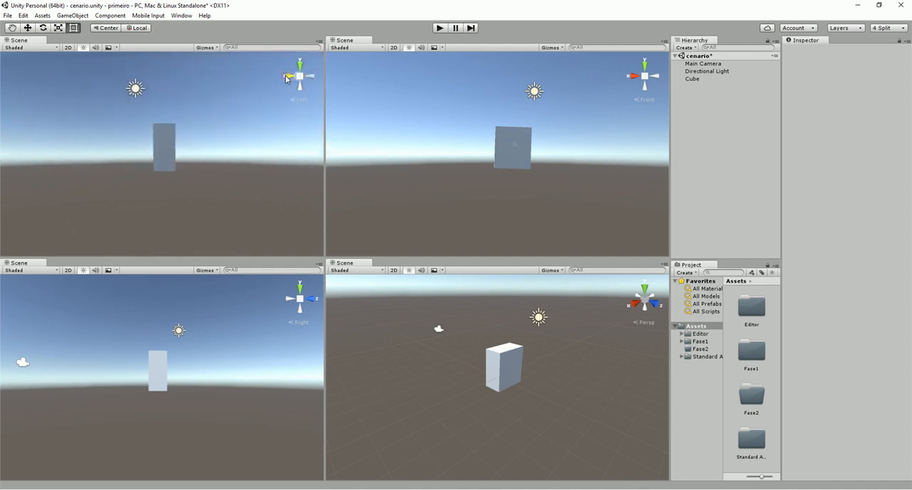
pyautogui.click(299, 89)
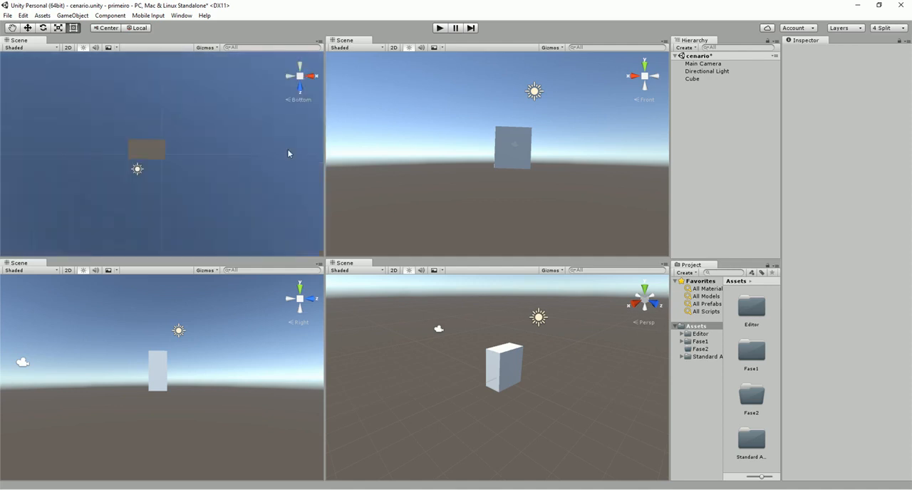
pyautogui.click(300, 77)
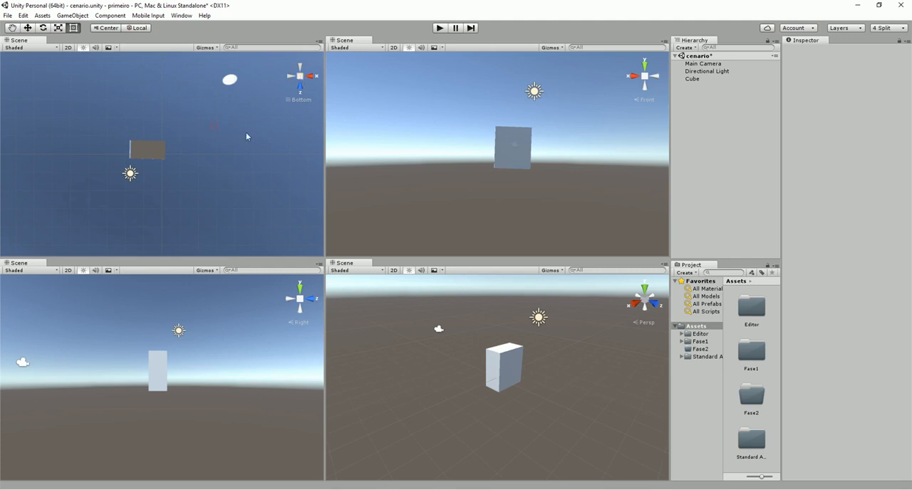
pyautogui.click(308, 75)
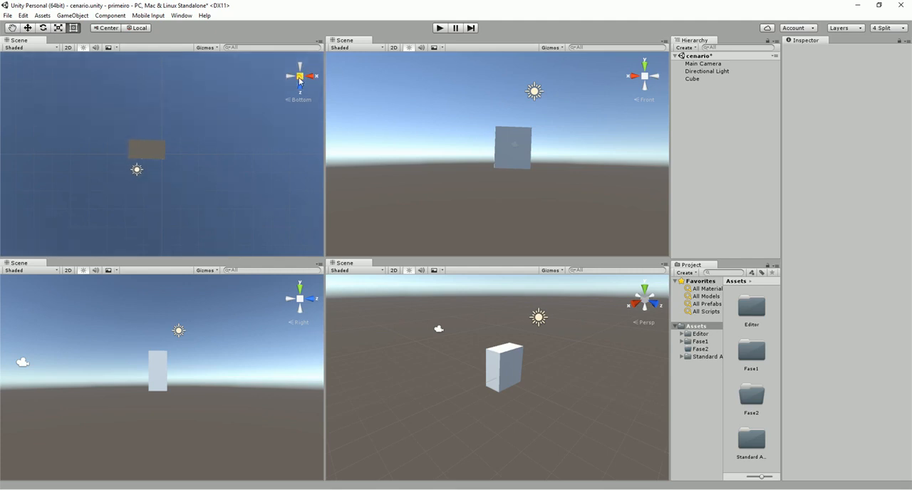
pyautogui.click(307, 69)
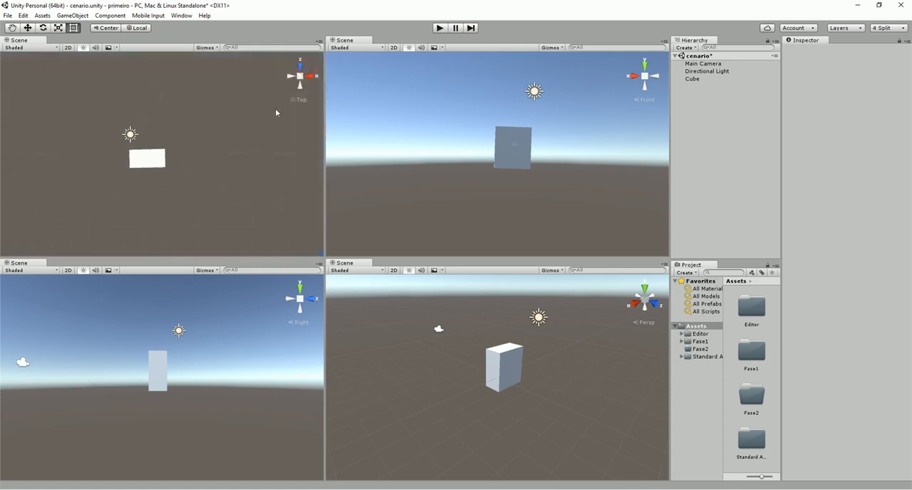
# Orbit the former Top view around the cube and compare its perspective and isometric projections
pyautogui.moveTo(221, 157); pyautogui.dragTo(126, 72, button='right')
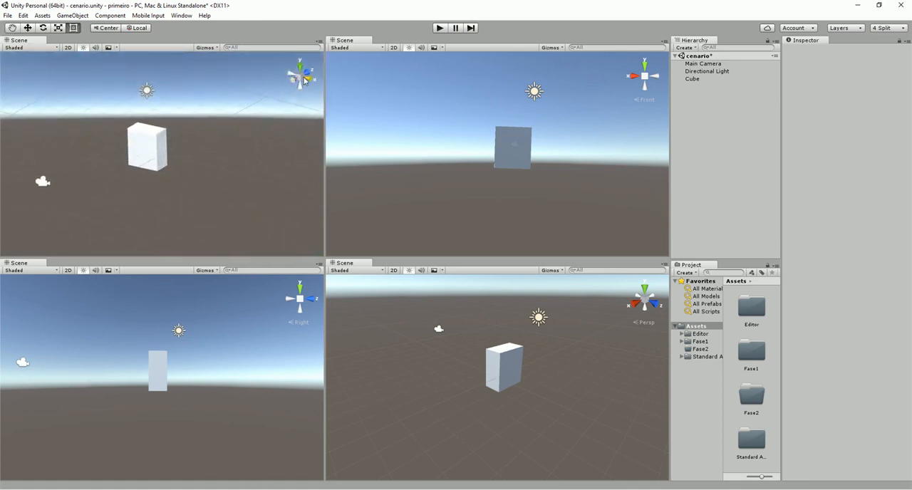
pyautogui.click(300, 76)
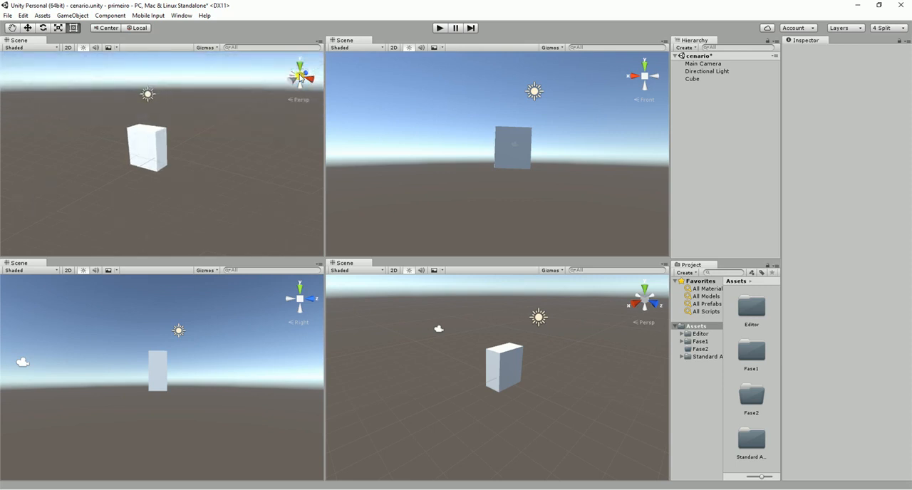
pyautogui.click(300, 77)
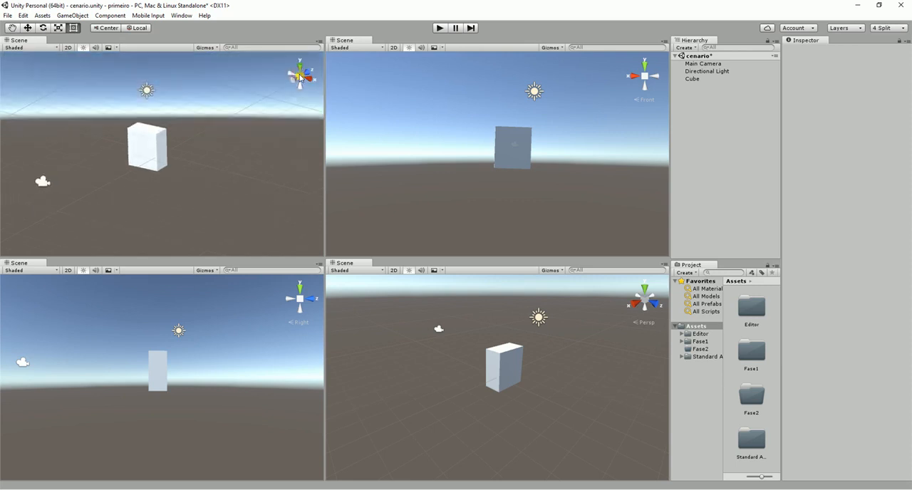
pyautogui.keyDown('alt'); pyautogui.moveTo(232, 159); pyautogui.dragTo(186, 156); pyautogui.keyUp('alt')
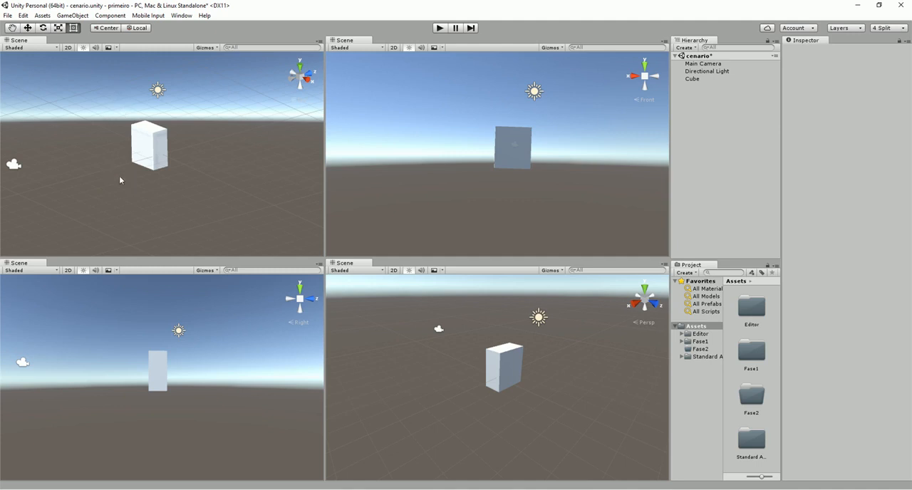
pyautogui.click(301, 78)
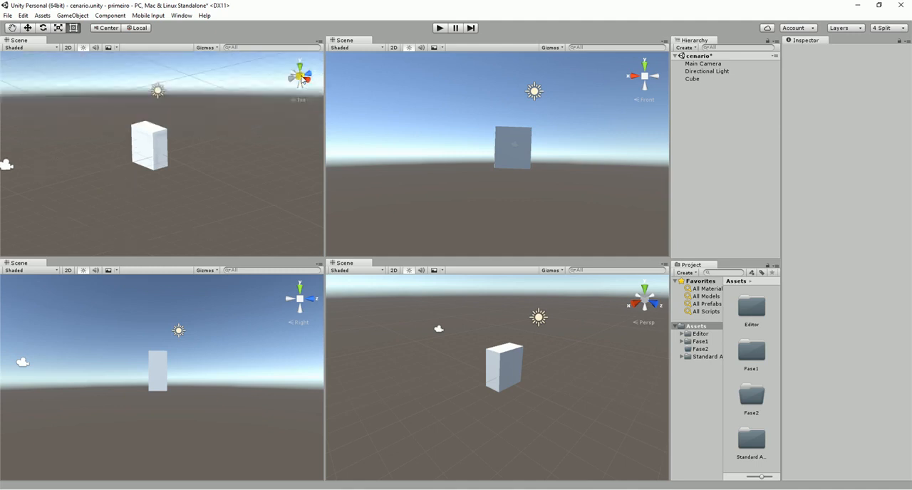
pyautogui.click(301, 76)
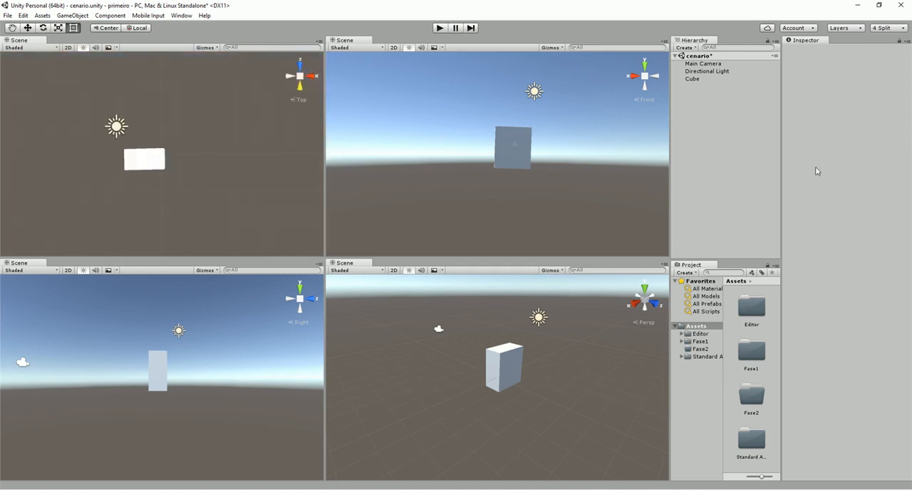
# View the scene from the Front, Left, Bottom and Back by choosing the named orientations for the Top scene view
pyautogui.rightClick(300, 76)
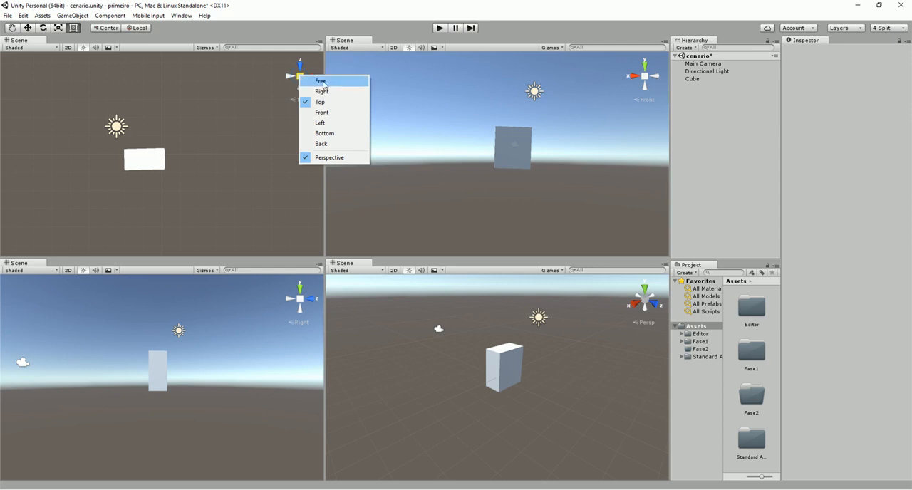
pyautogui.click(328, 113)
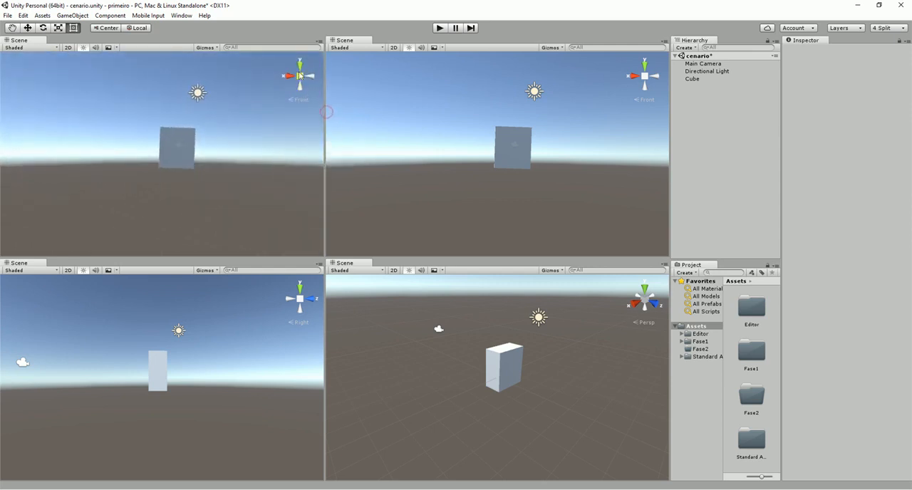
pyautogui.rightClick(301, 76)
pyautogui.click(322, 126)
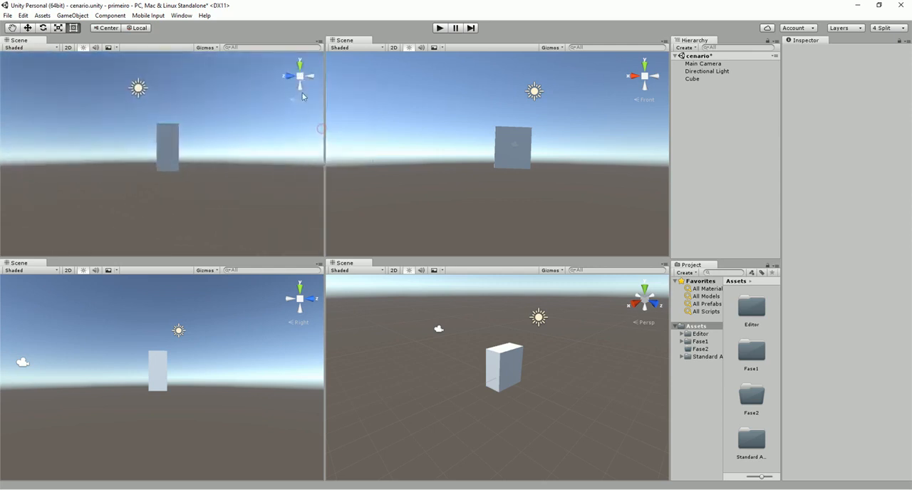
pyautogui.rightClick(300, 76)
pyautogui.click(326, 134)
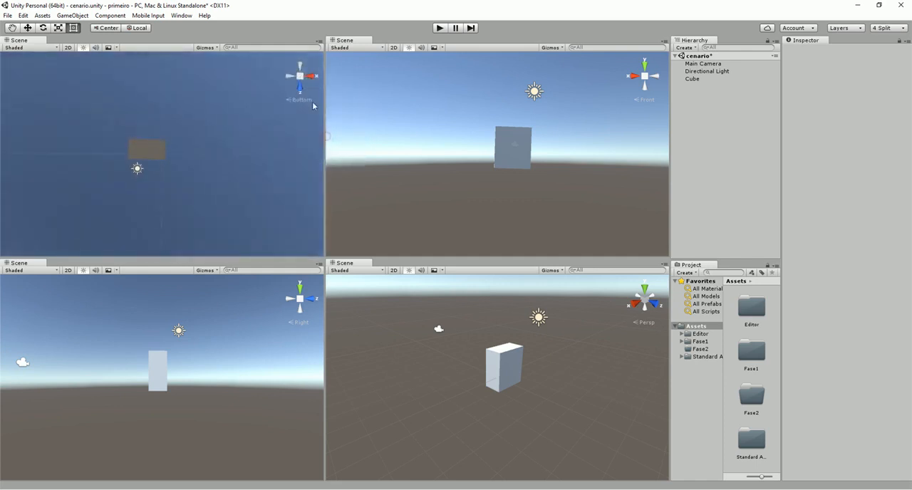
pyautogui.rightClick(300, 76)
pyautogui.click(332, 145)
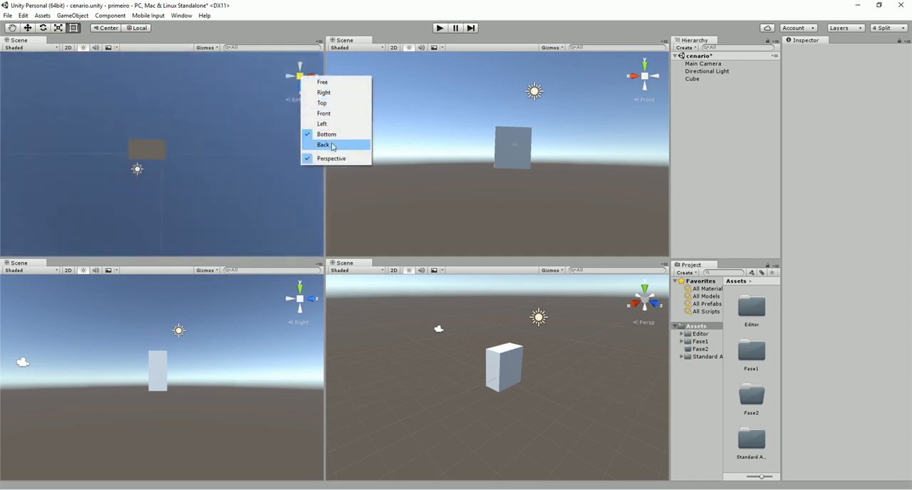
# Check the Perspective option for the same scene view and return it to the Top orientation
pyautogui.rightClick(300, 76)
pyautogui.click(342, 156)
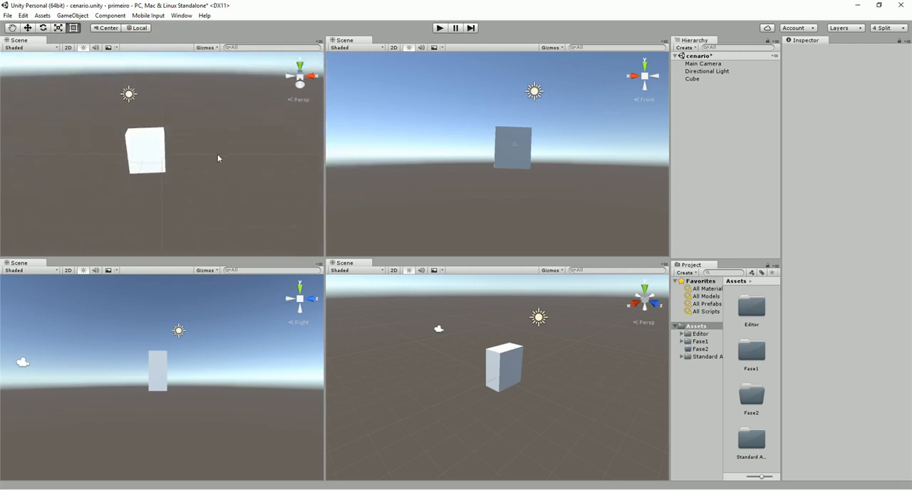
pyautogui.rightClick(300, 76)
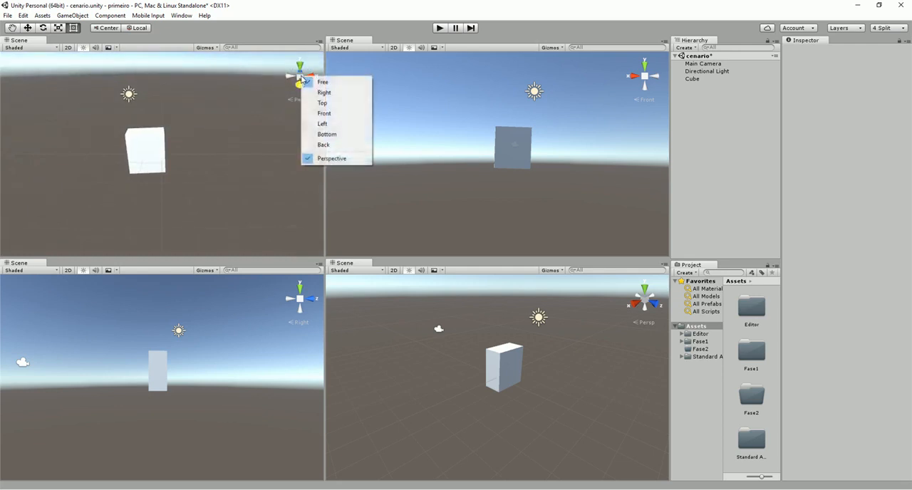
pyautogui.click(328, 103)
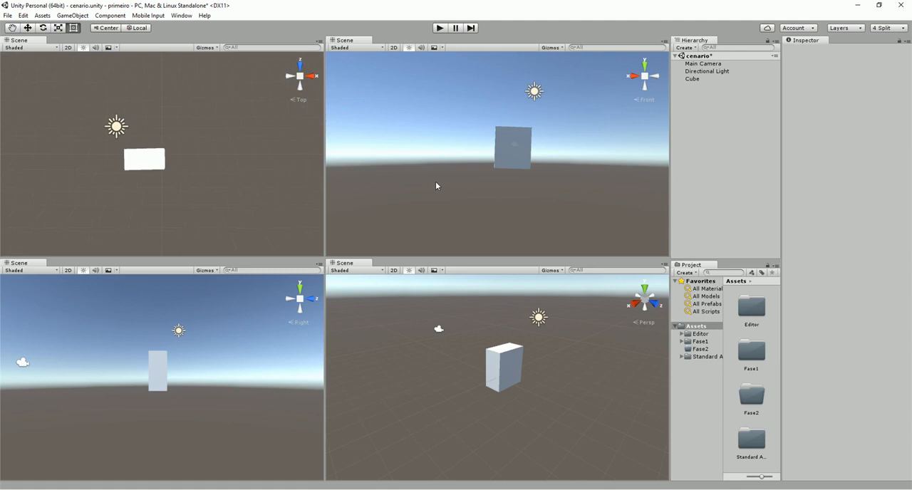